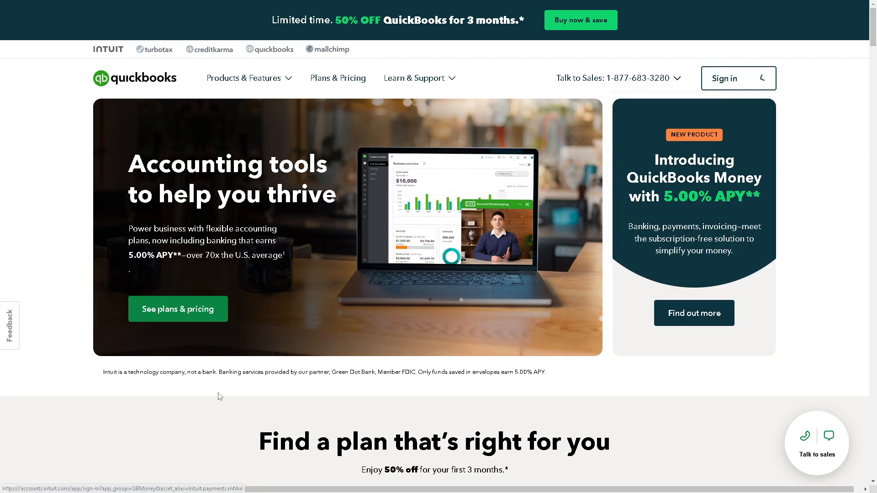
# Choose the Simple Start plan with Payroll Core and proceed to the checkout page
pyautogui.scroll(-1, 213, 407)
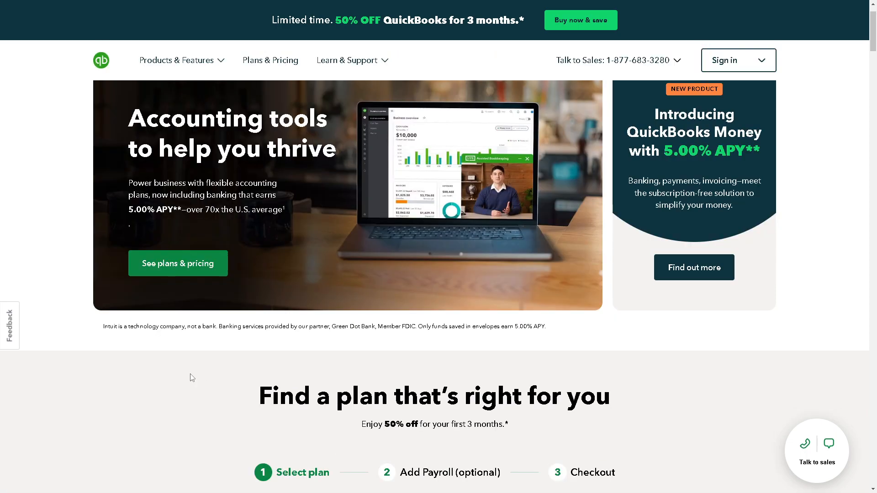
pyautogui.scroll(-2, 192, 378)
pyautogui.scroll(-3, 187, 363)
pyautogui.moveTo(220, 405)
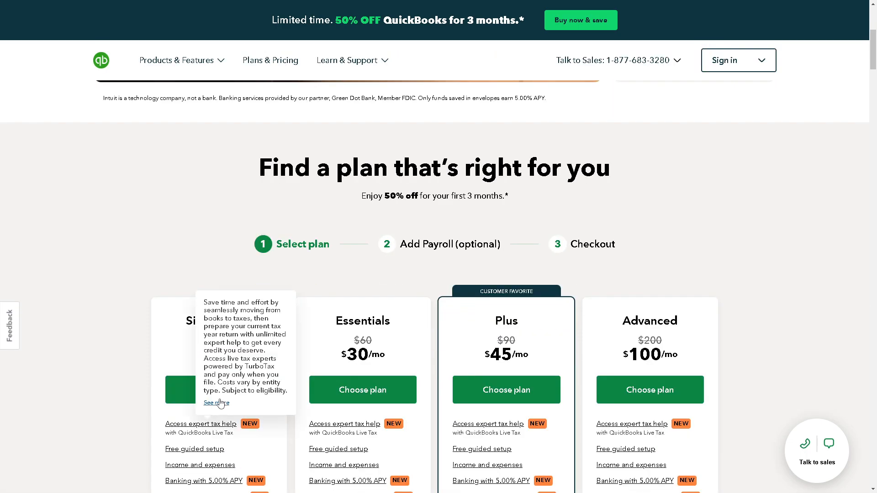
pyautogui.click(188, 396)
pyautogui.click(250, 326)
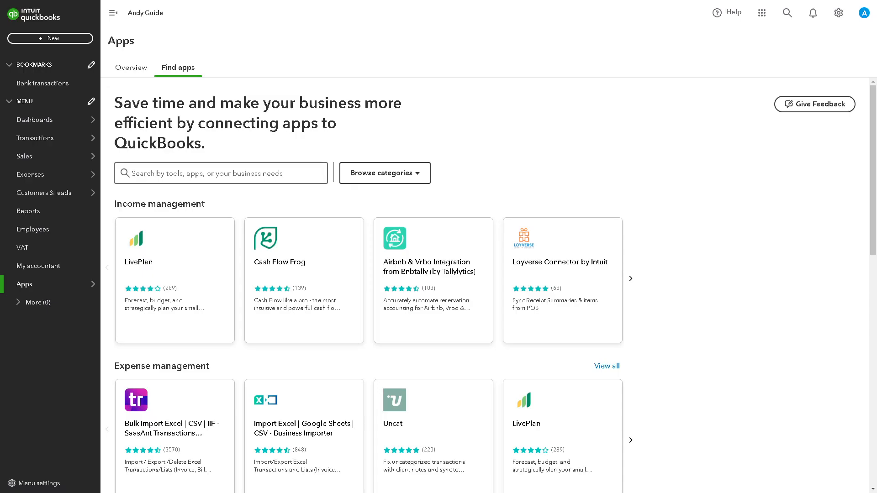
pyautogui.scroll(-2, 446, 354)
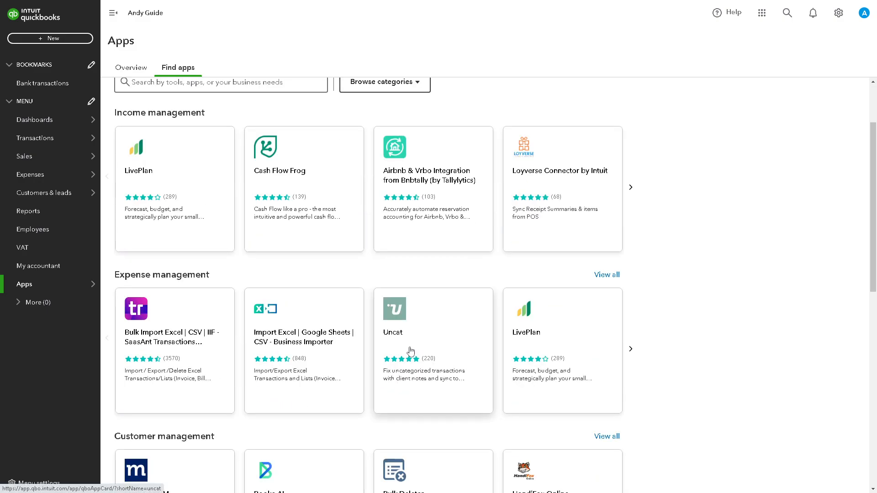
# Examine the app catalogue by category, expanding it to include the additional app categories
pyautogui.scroll(-1, 347, 347)
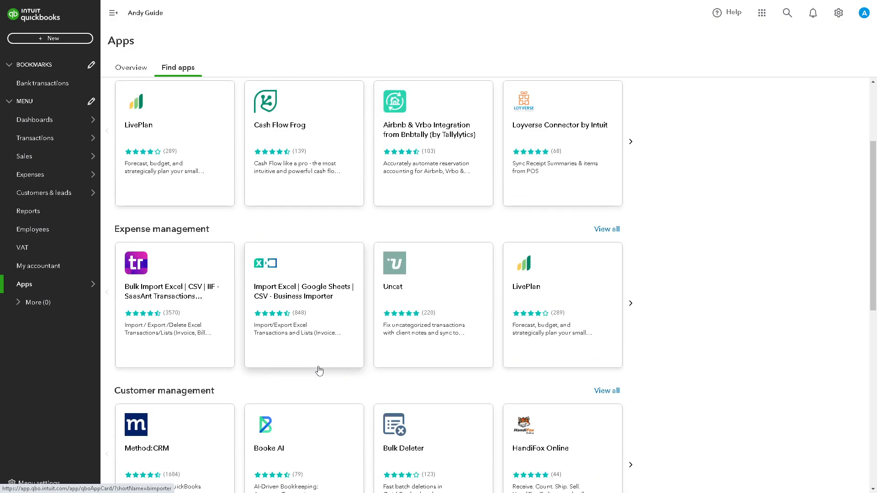
pyautogui.scroll(-1, 305, 379)
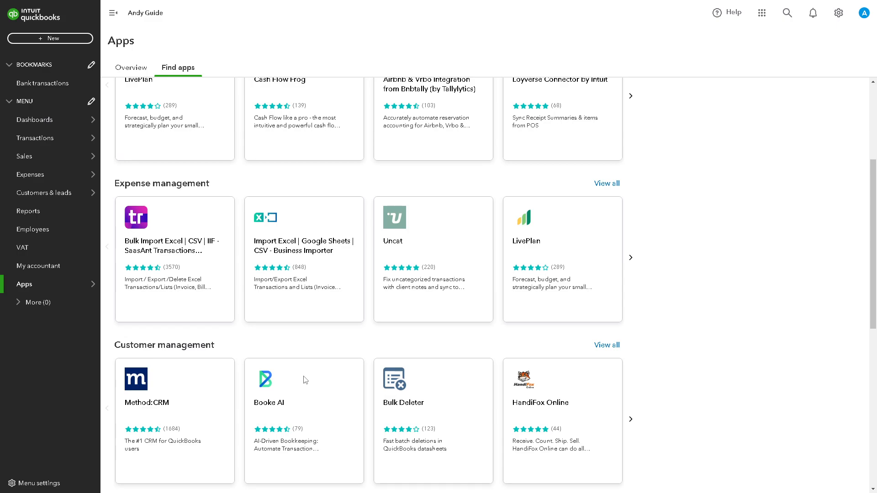
pyautogui.scroll(-1, 305, 380)
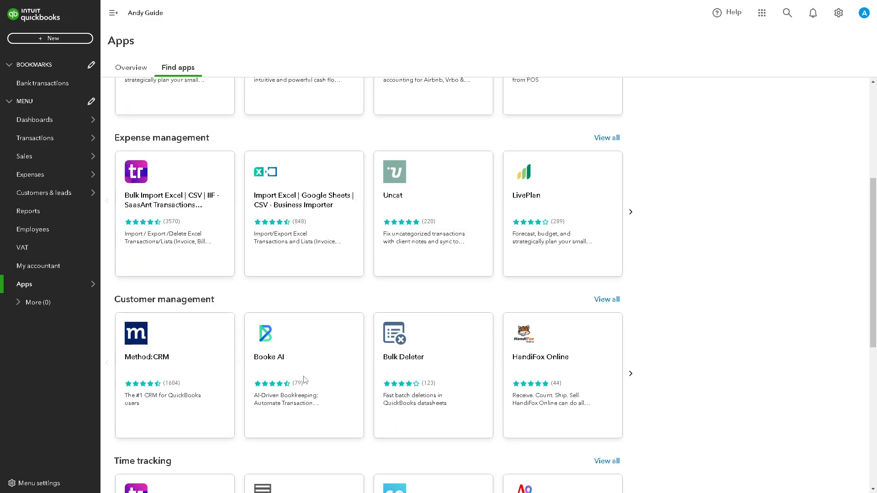
pyautogui.scroll(-1, 305, 380)
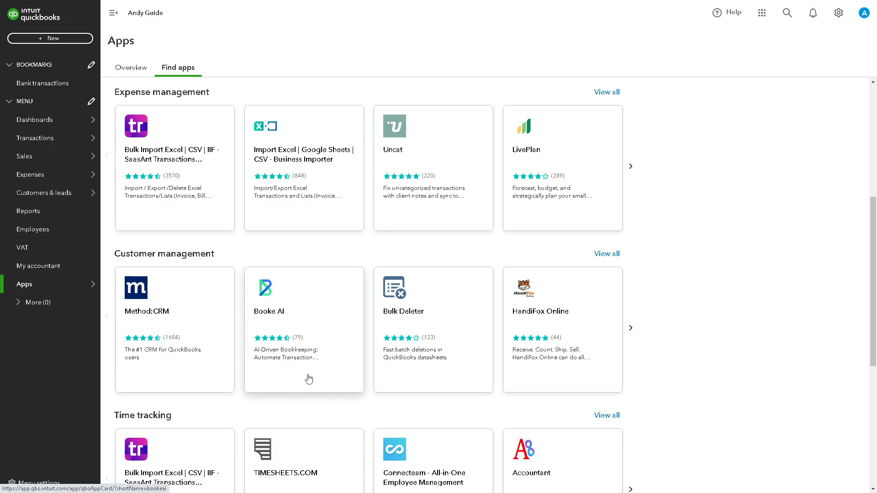
pyautogui.scroll(-3, 307, 378)
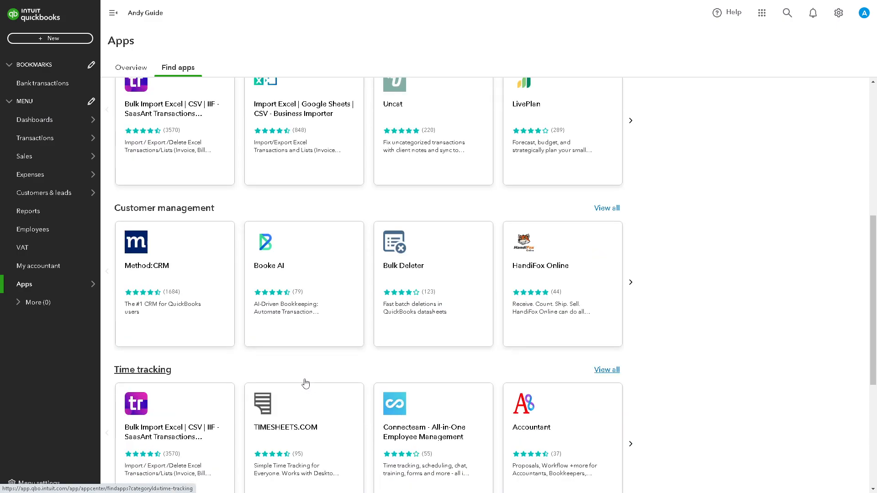
pyautogui.scroll(-1, 301, 374)
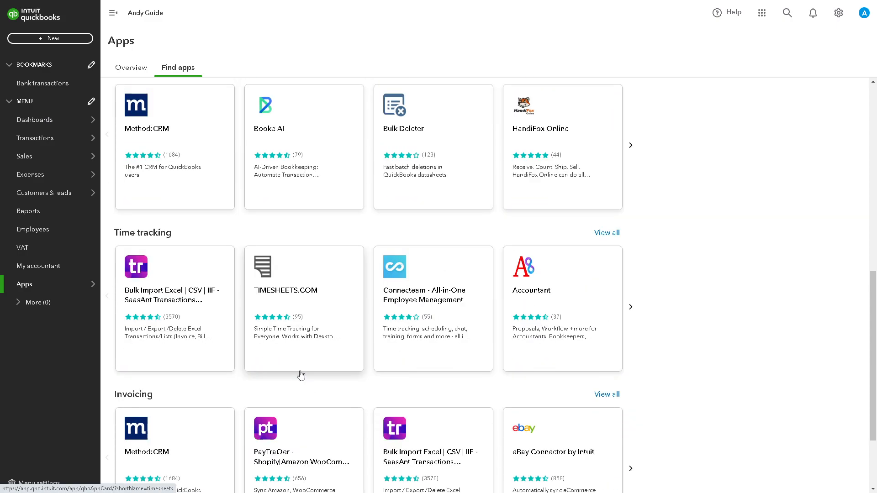
pyautogui.scroll(-1, 301, 376)
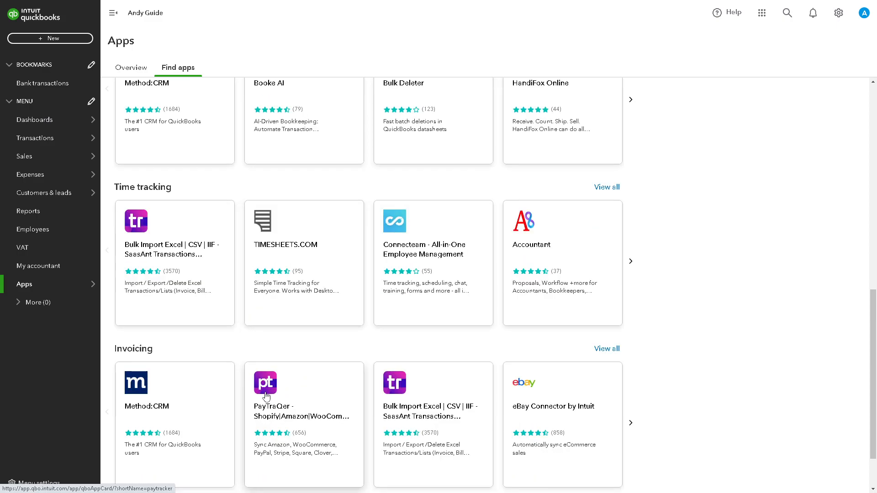
pyautogui.scroll(-2, 266, 397)
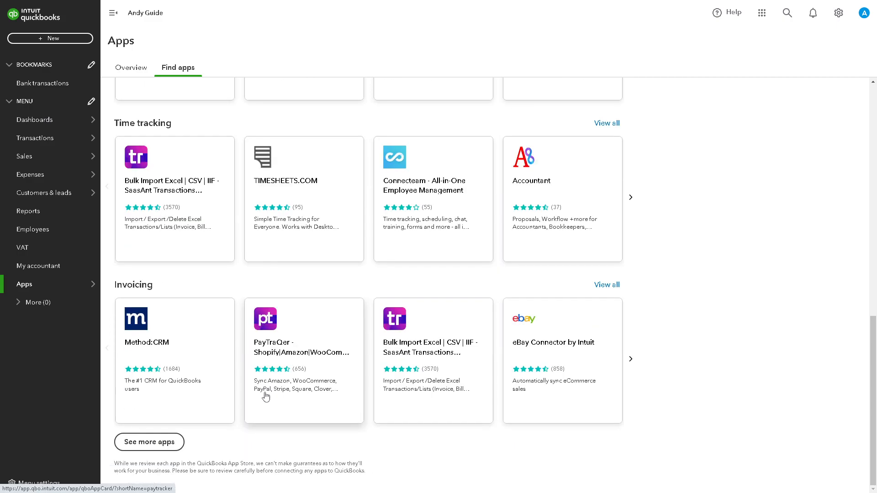
pyautogui.click(143, 442)
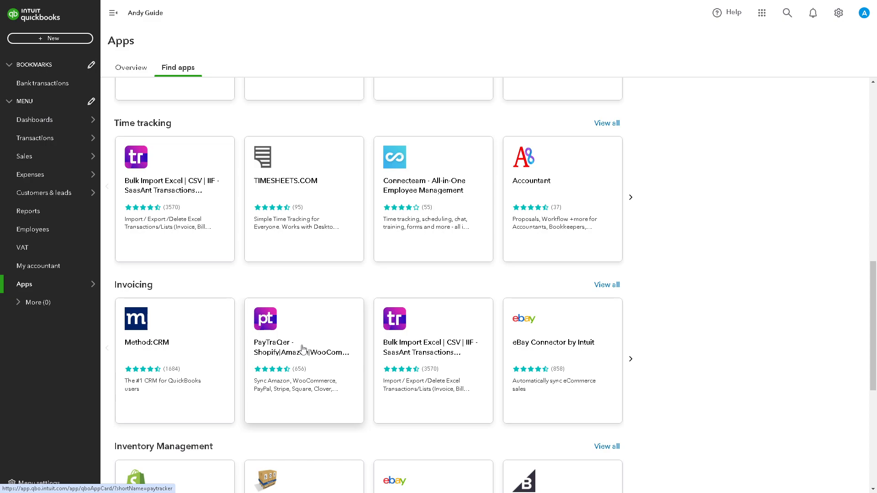
pyautogui.scroll(-6, 303, 350)
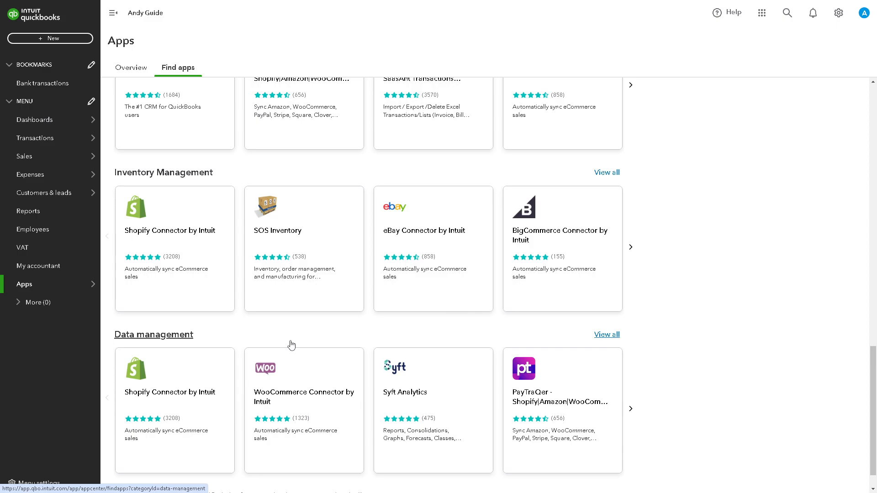
pyautogui.scroll(-1, 290, 343)
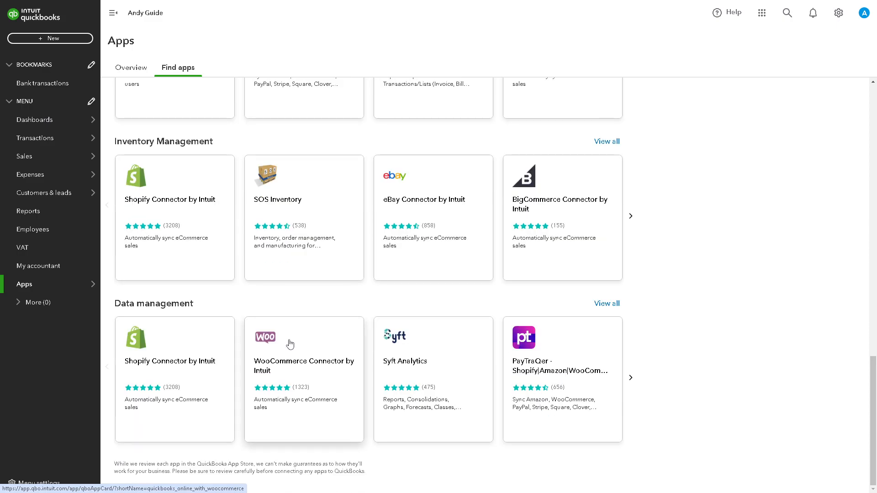
pyautogui.scroll(8, 221, 313)
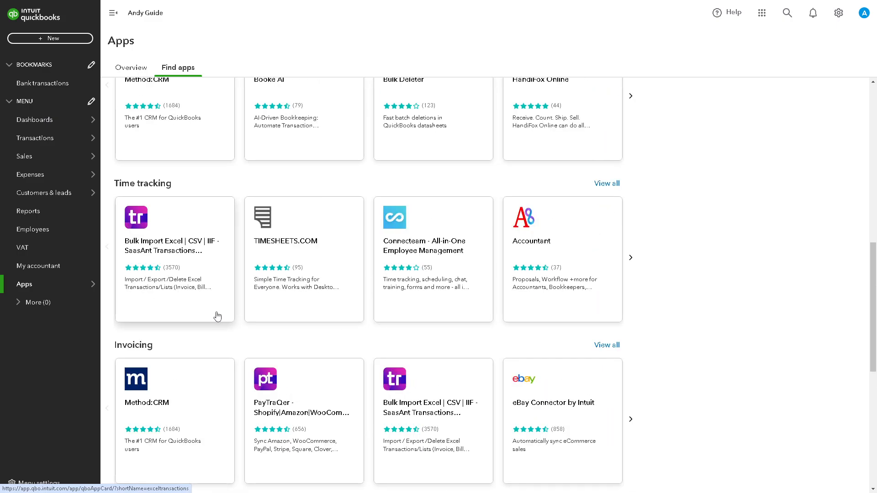
# Create a new refund receipt and select the existing customer for it
pyautogui.moveTo(93, 176)
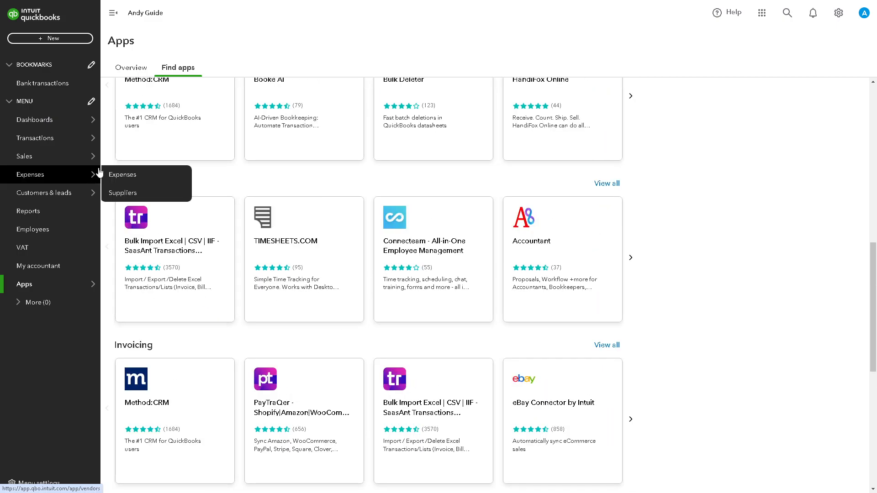
pyautogui.click(46, 40)
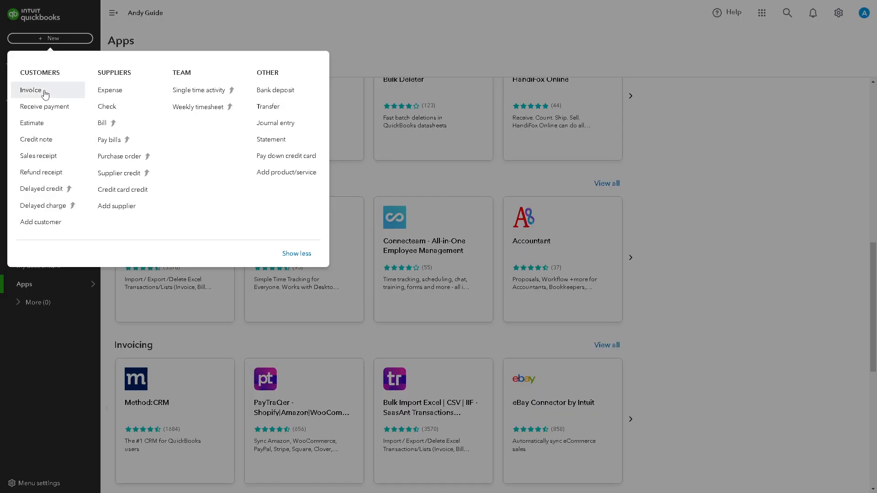
pyautogui.click(37, 175)
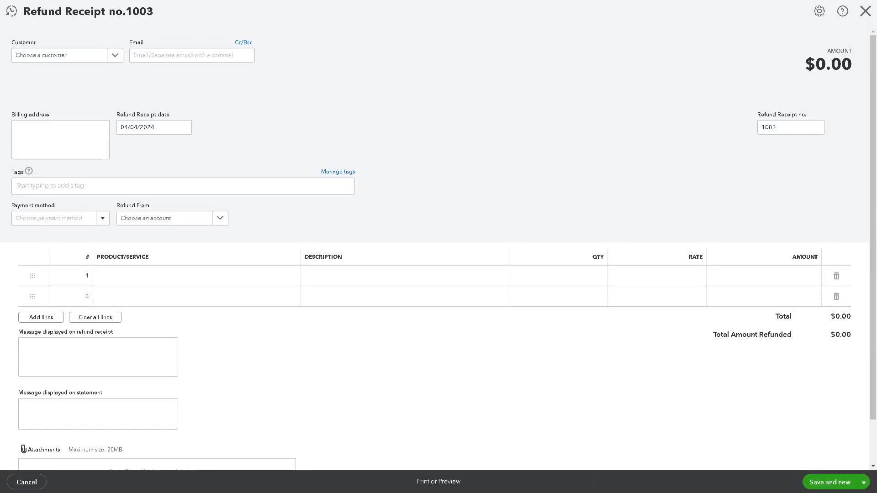
pyautogui.click(115, 56)
pyautogui.click(50, 95)
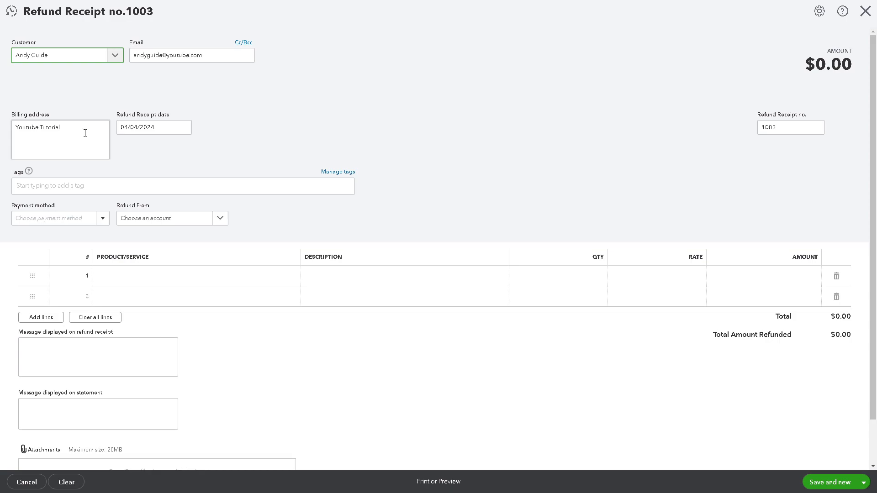
# Set the refund receipt date to 05/30/2024
pyautogui.click(184, 127)
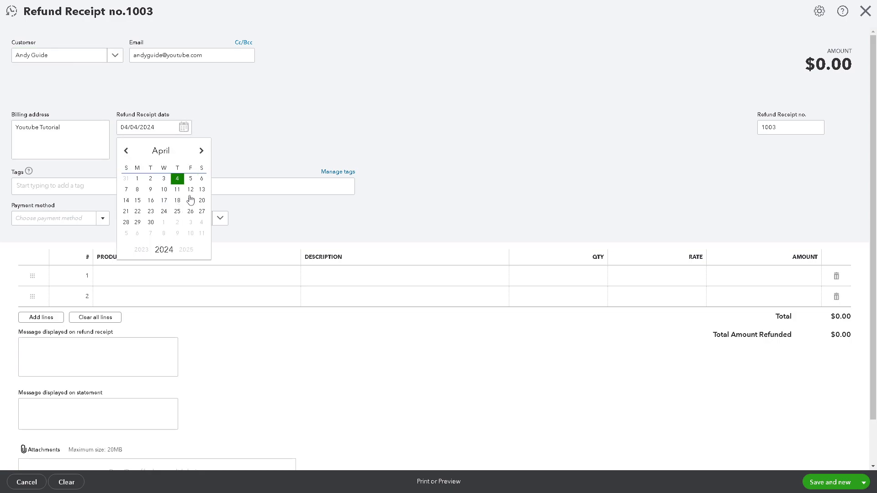
pyautogui.click(201, 151)
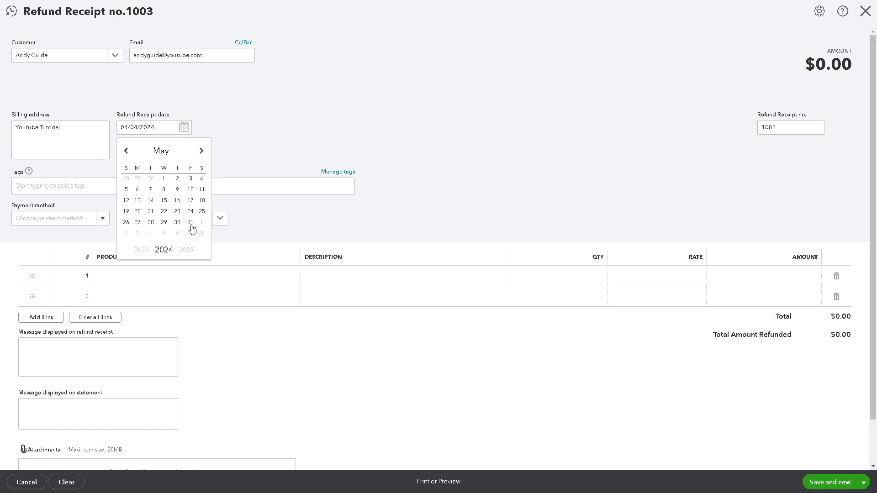
pyautogui.click(178, 224)
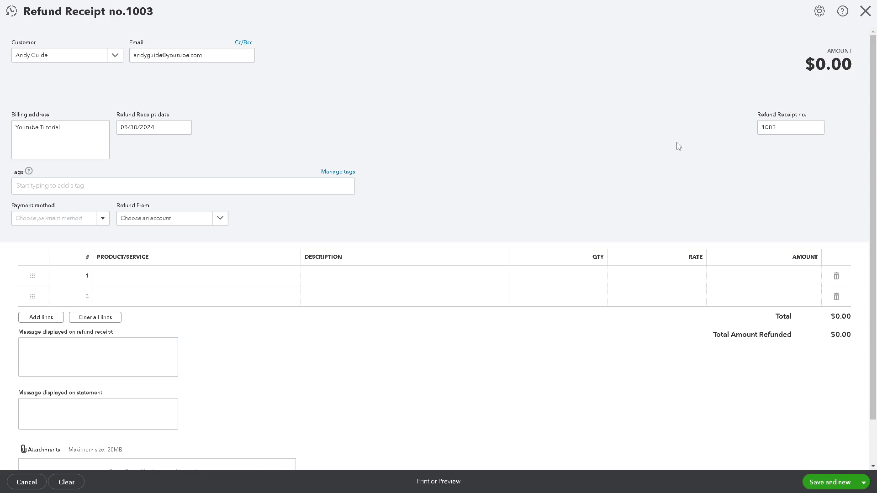
# Create a new tag named "How To Refund A Customer In Quickbooks" and return to the refund receipt
pyautogui.click(339, 172)
pyautogui.click(671, 62)
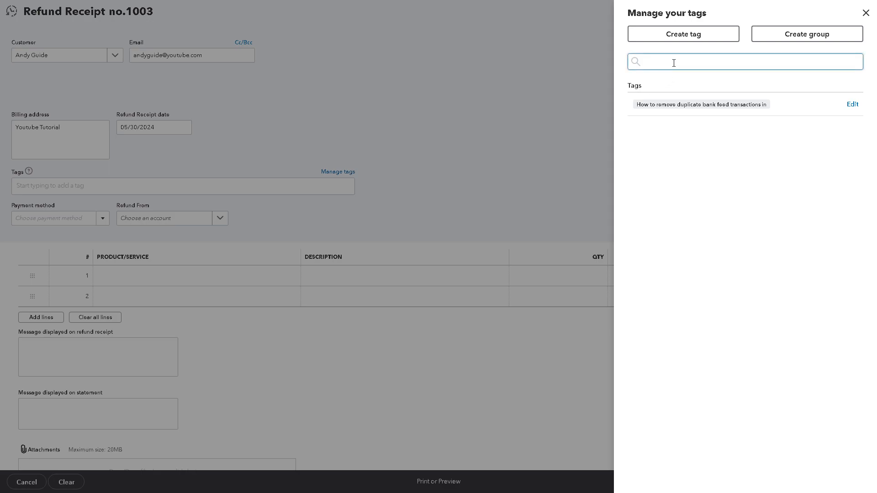
pyautogui.write('How To Refund A Customer In Quickbooks')
pyautogui.click(674, 33)
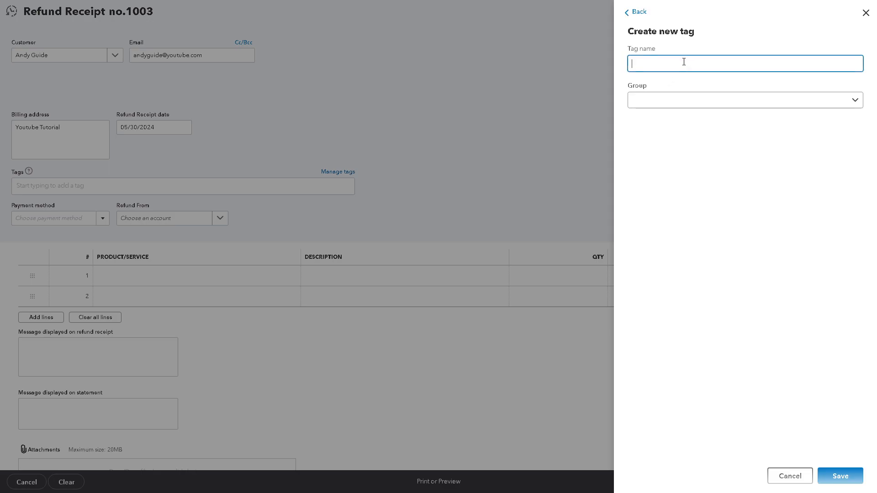
pyautogui.click(688, 100)
pyautogui.click(735, 180)
pyautogui.click(837, 482)
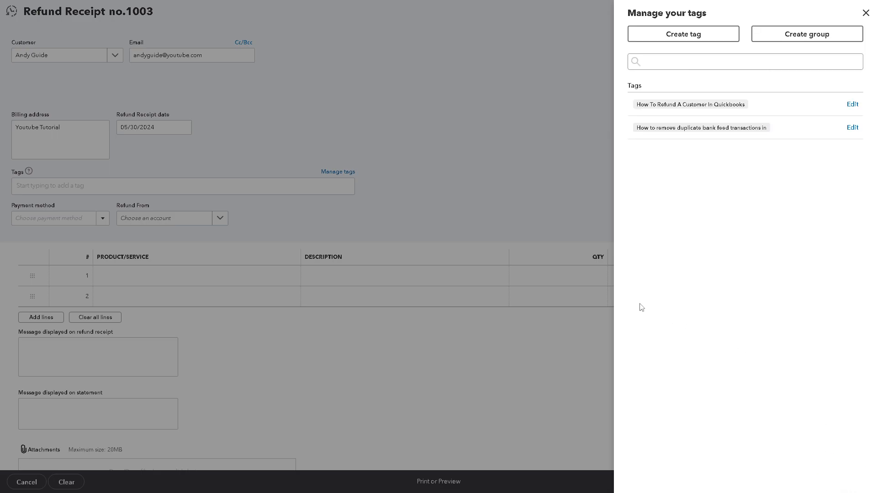
pyautogui.click(865, 13)
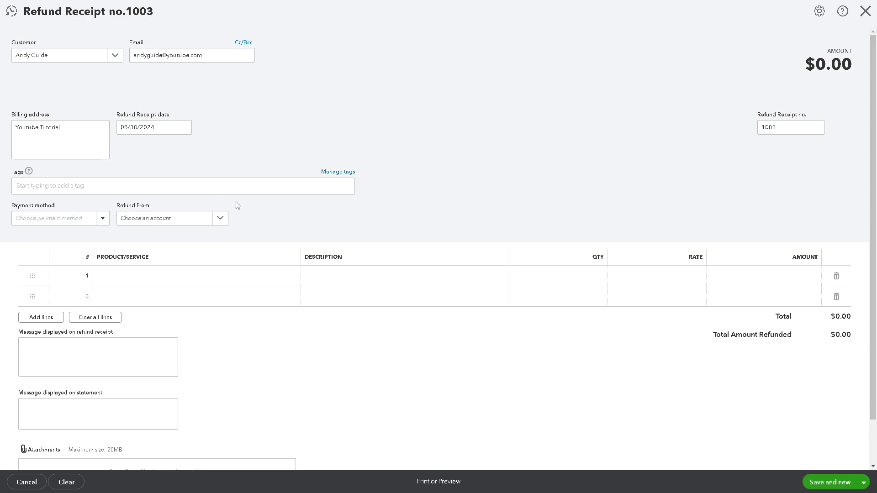
# Add a new payment method named "How To Refund A Customer In Qui", mark it as a credit card and save it
pyautogui.click(103, 219)
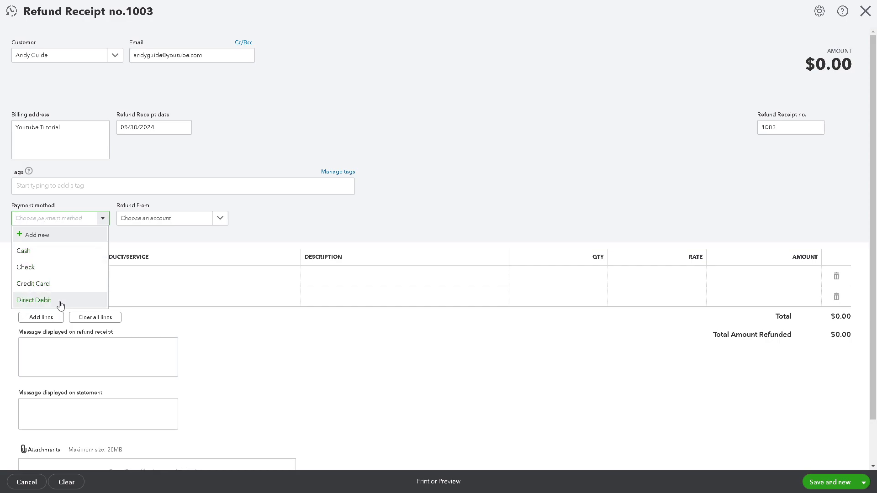
pyautogui.click(62, 235)
pyautogui.write('How To Refund A Customer In Qui')
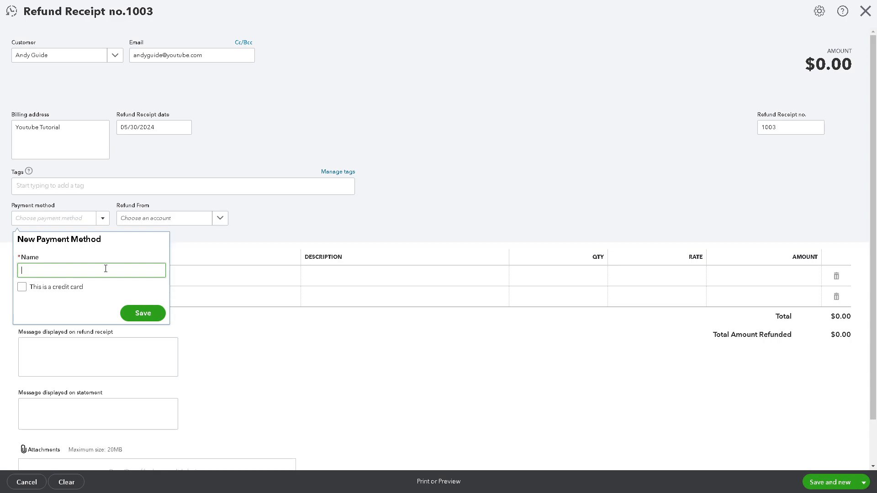
pyautogui.click(68, 287)
pyautogui.click(24, 292)
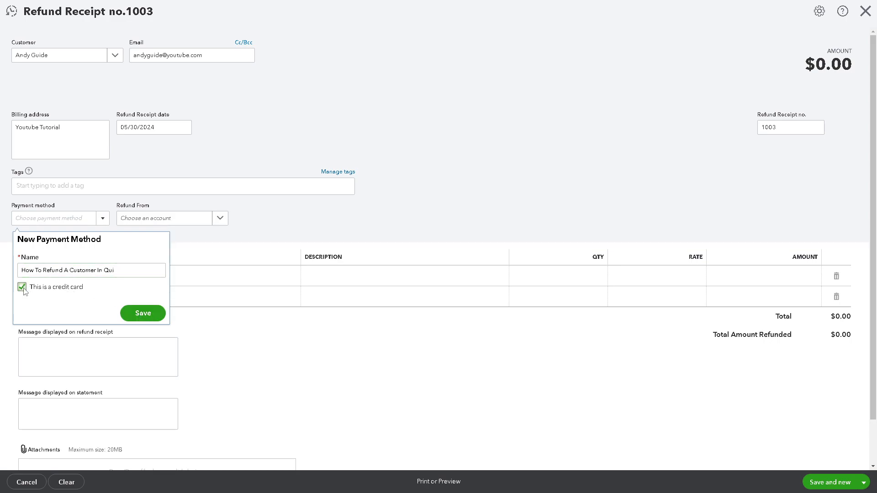
pyautogui.click(155, 320)
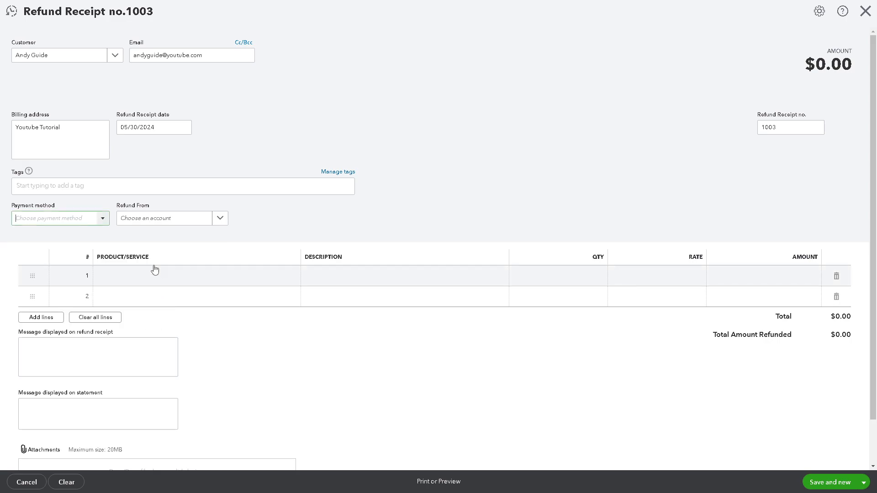
# Add a new account named Bank with type Cash and cash equivalents and detail type Bank, and use it as the Refund From account
pyautogui.click(221, 219)
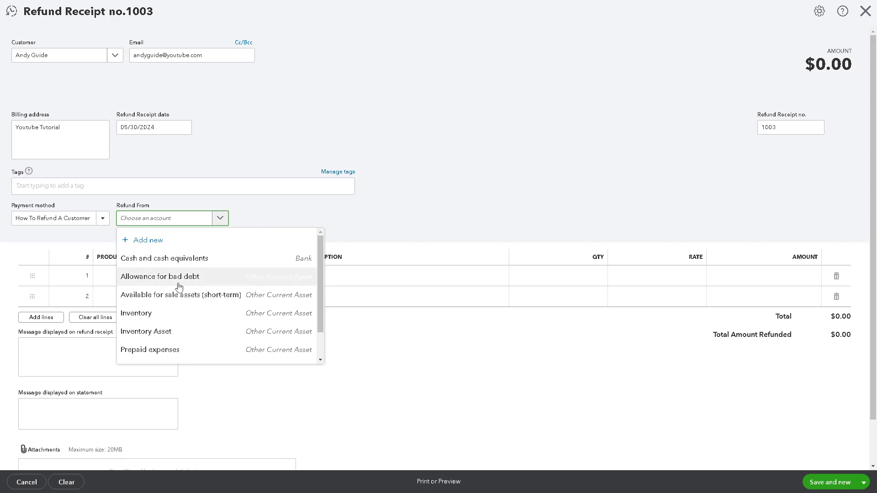
pyautogui.click(152, 242)
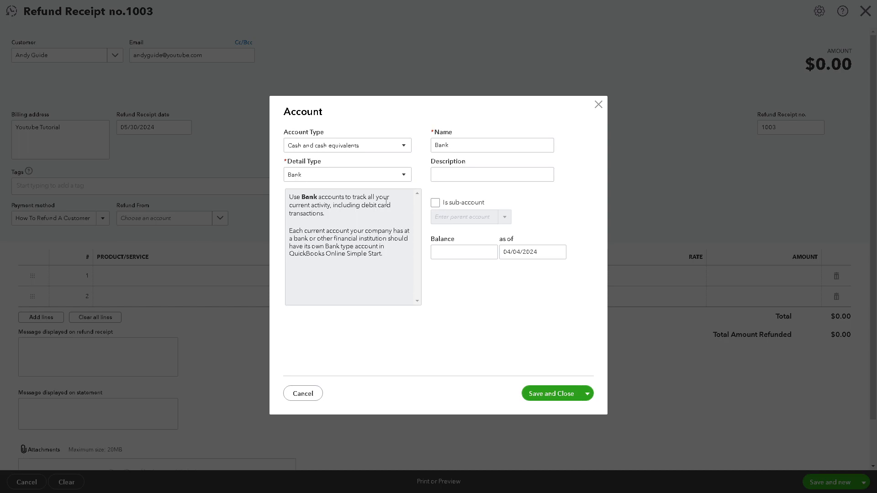
pyautogui.click(374, 147)
pyautogui.click(352, 179)
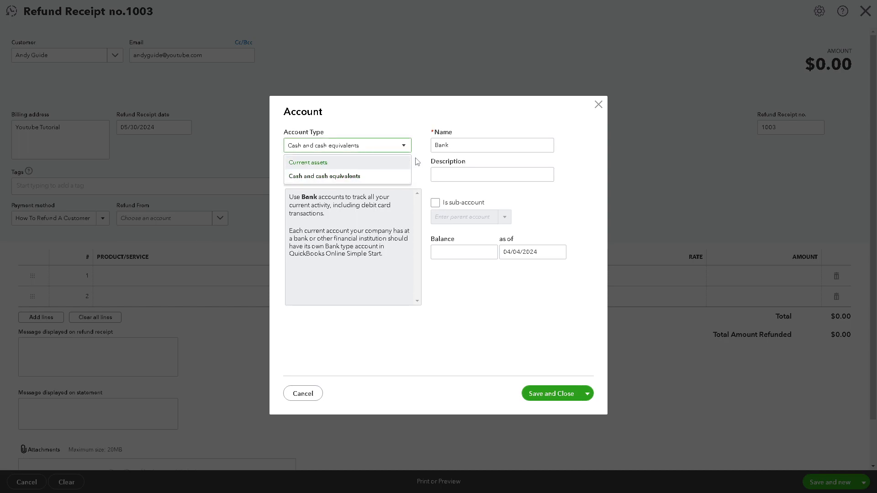
pyautogui.click(406, 175)
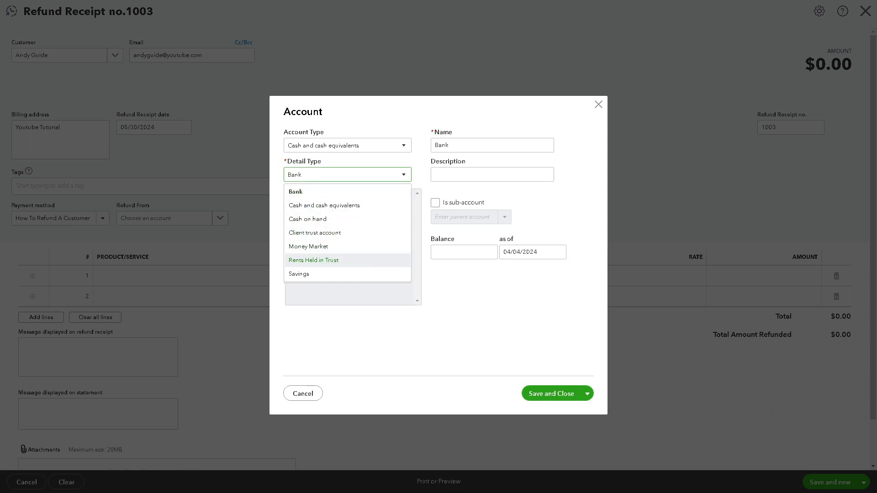
pyautogui.click(438, 302)
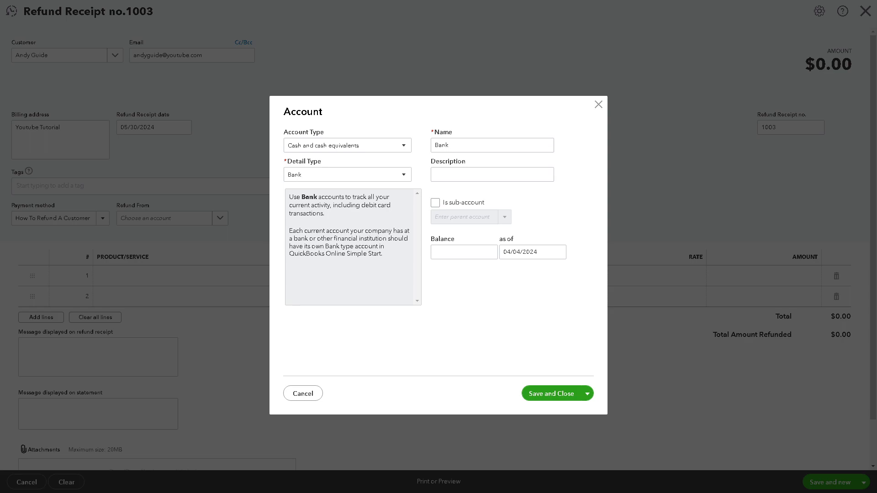
pyautogui.click(548, 395)
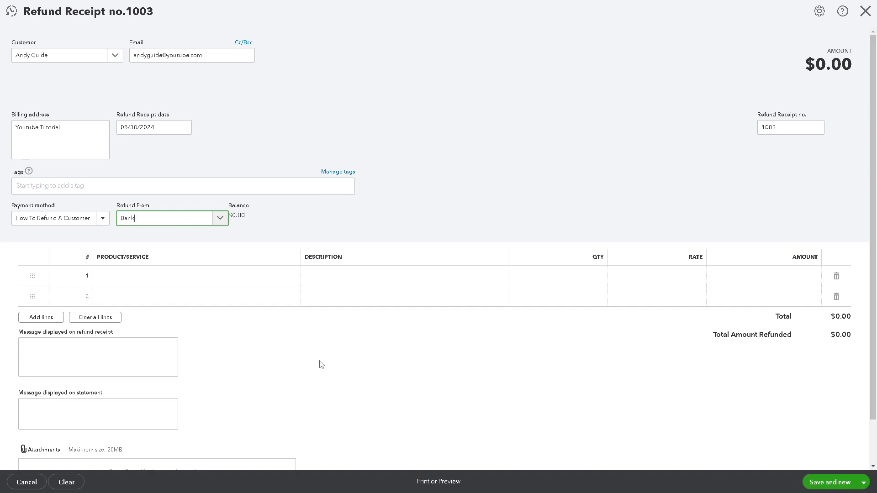
# Select Services as the product/service on the first line and enter the description "How To Refund A Customer In Quickbooks"
pyautogui.scroll(-1, 321, 364)
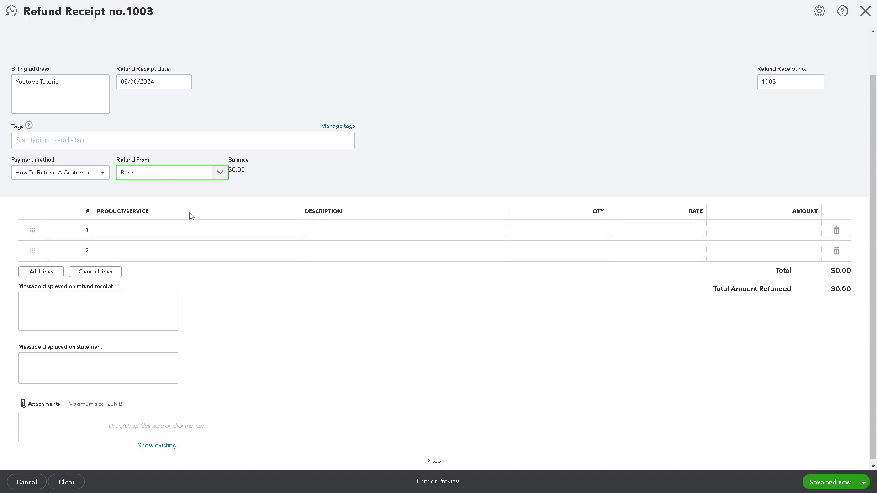
pyautogui.click(201, 230)
pyautogui.click(290, 230)
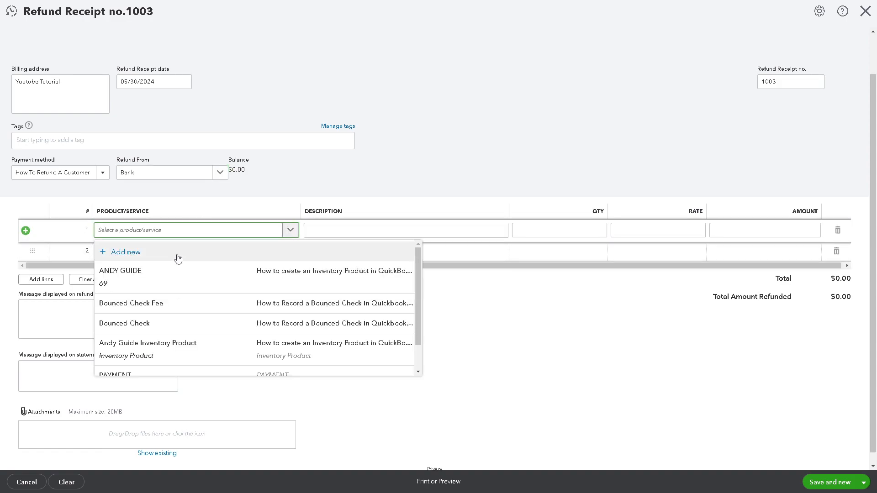
pyautogui.click(157, 254)
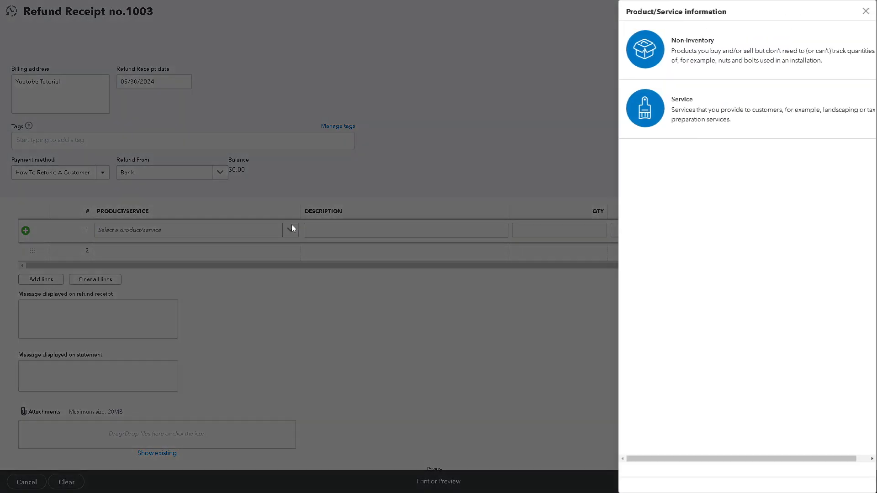
pyautogui.click(367, 250)
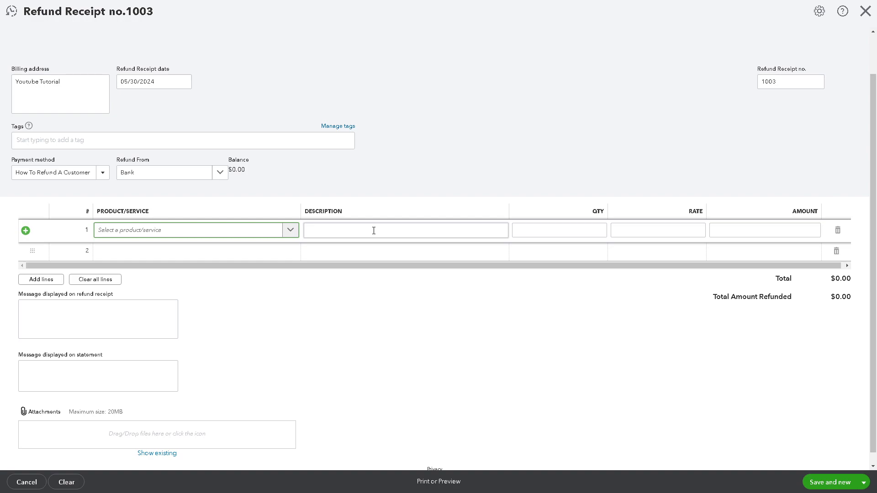
pyautogui.click(290, 230)
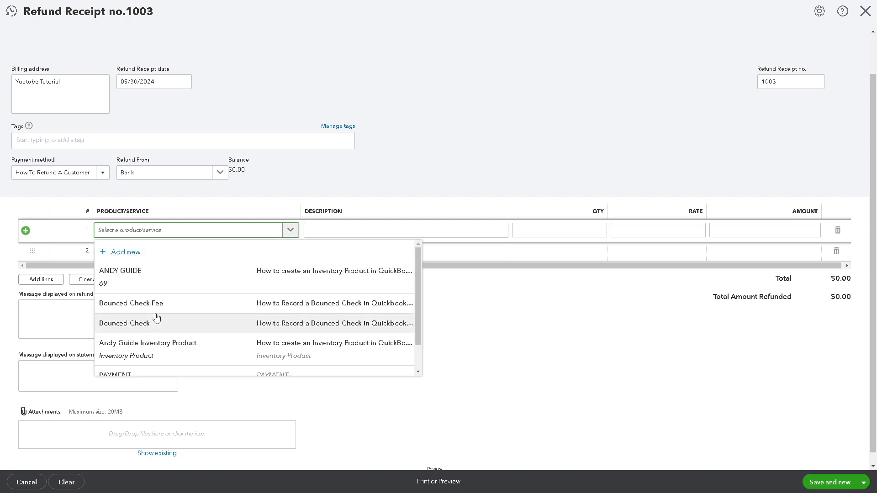
pyautogui.scroll(-1, 154, 320)
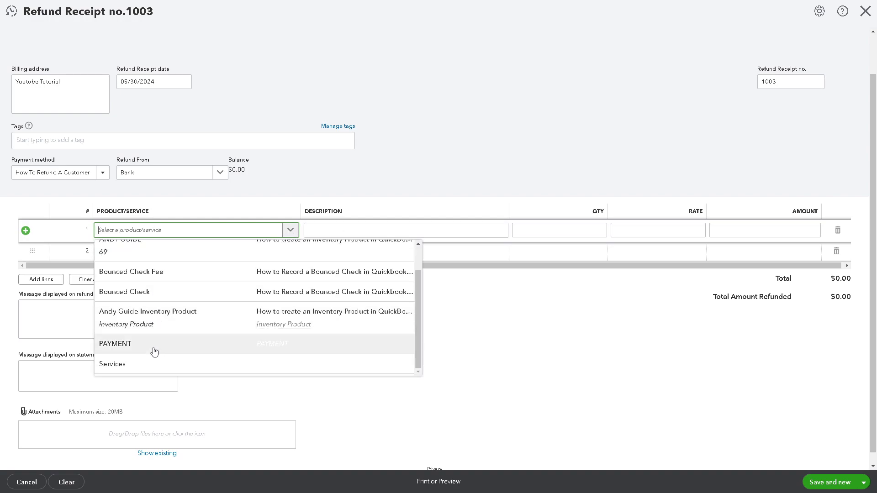
pyautogui.click(152, 366)
pyautogui.click(372, 231)
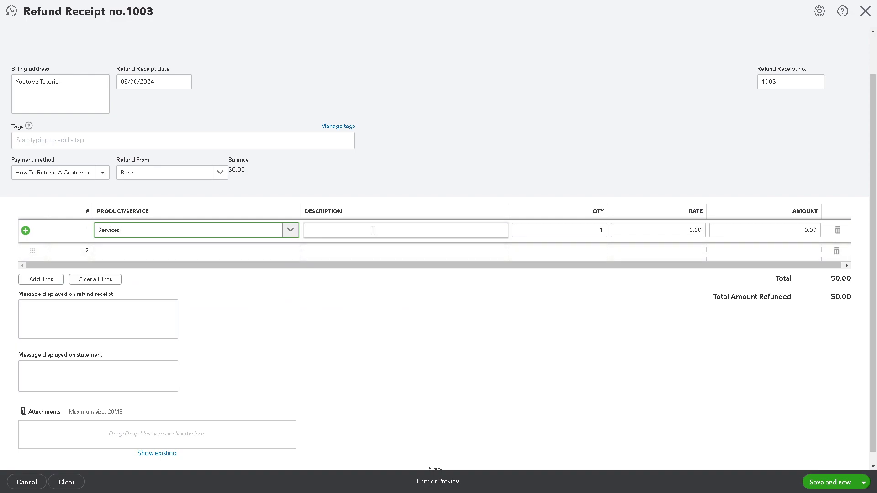
pyautogui.write('How To Refund A Customer In Quickbooks')
pyautogui.click(461, 284)
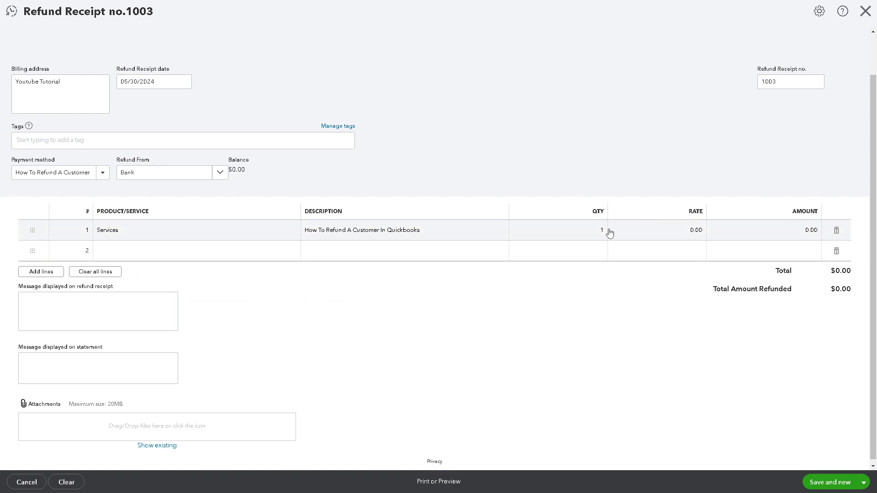
# Set the amount of the Services line to 20
pyautogui.click(801, 231)
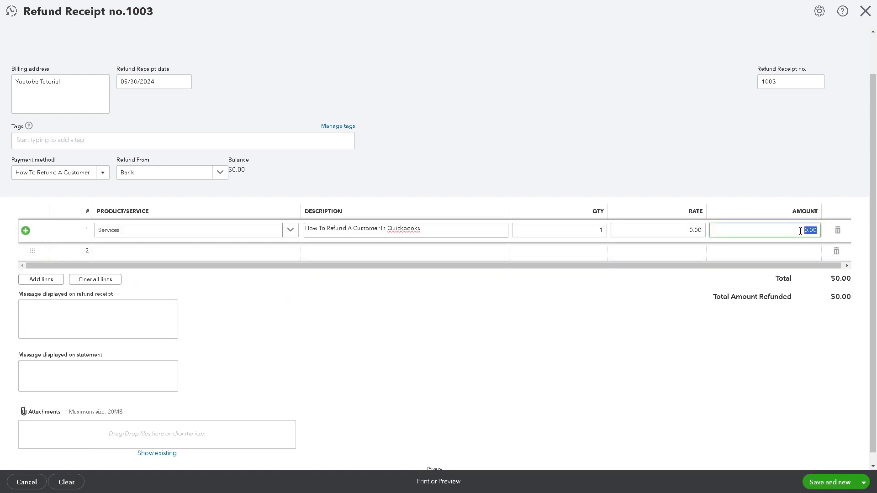
pyautogui.write('500')
pyautogui.doubleClick(799, 229)
pyautogui.write('20')
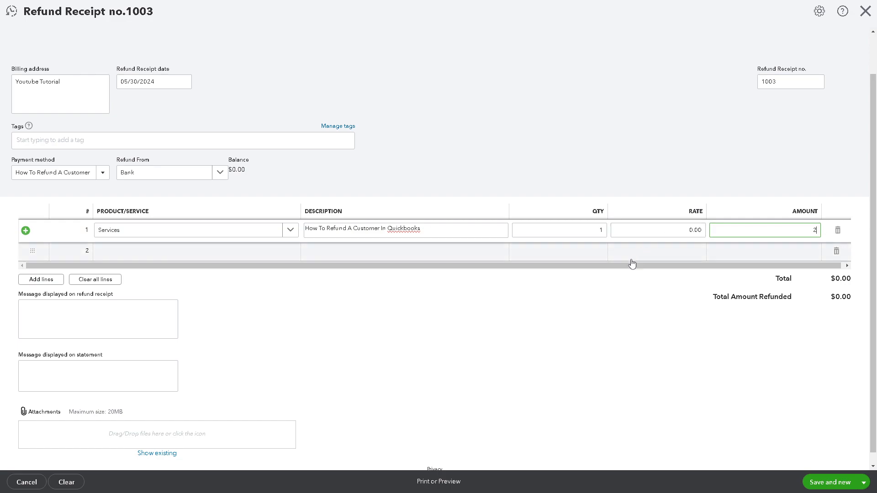
pyautogui.click(474, 342)
# Enter "How To Refund A Customer In Quickbooks" as the message displayed on the refund receipt
pyautogui.click(100, 310)
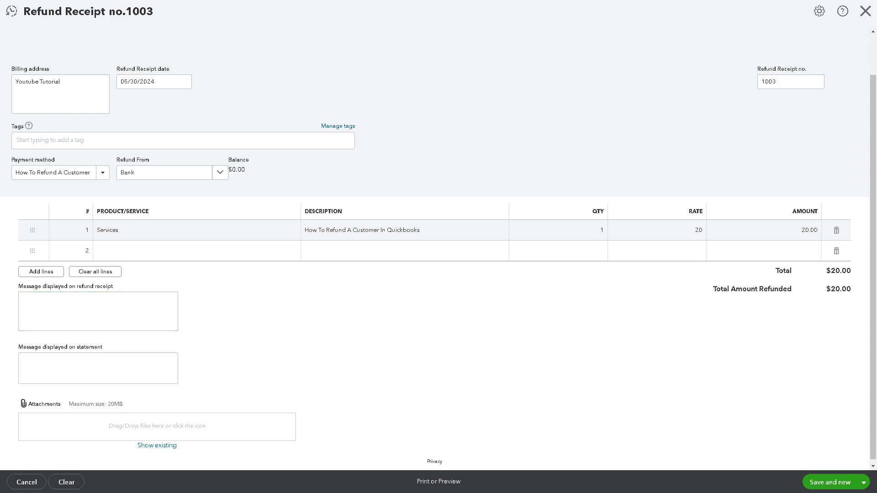
pyautogui.click(105, 314)
pyautogui.write('How To Refund A Customer In Quickbooks')
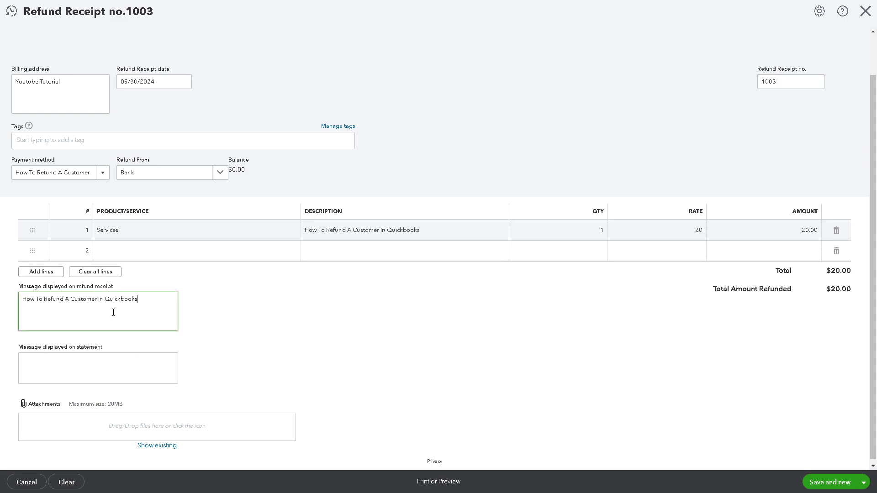
# Enter "Discount" as the message displayed on the statement
pyautogui.click(89, 368)
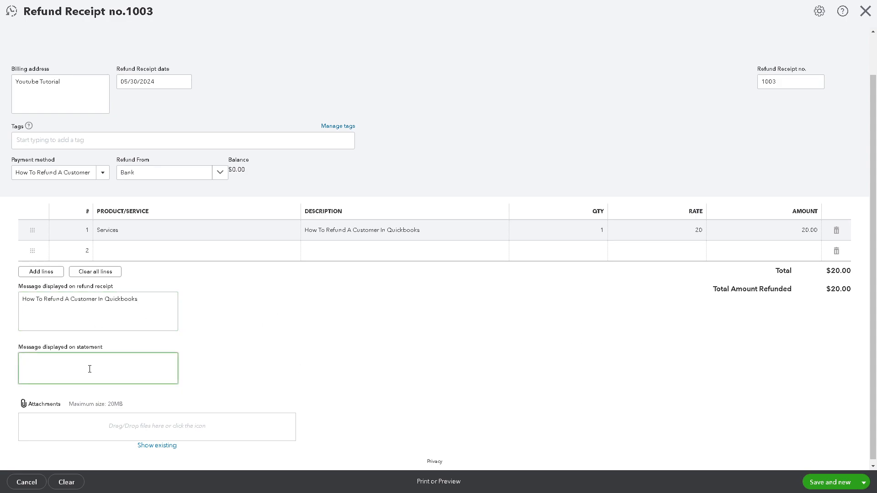
pyautogui.write('How To Refund A Customer In Quickbooks')
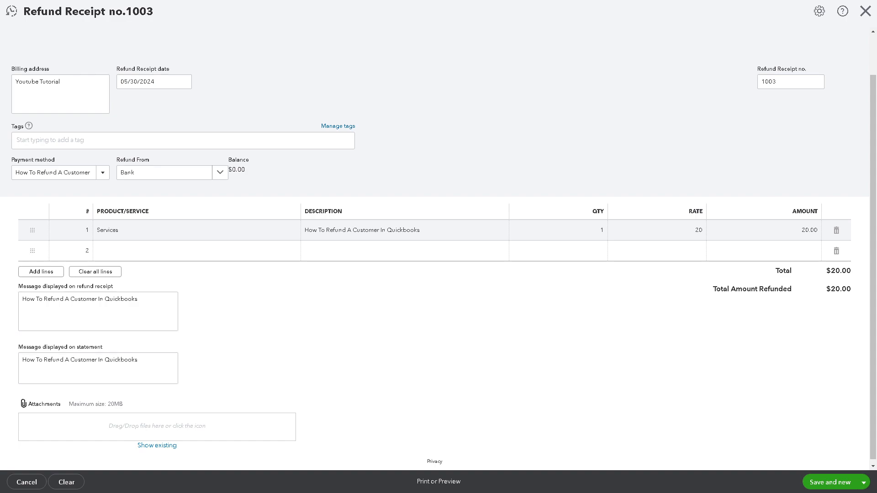
pyautogui.click(39, 364)
pyautogui.hotkey('ctrl', 'a')
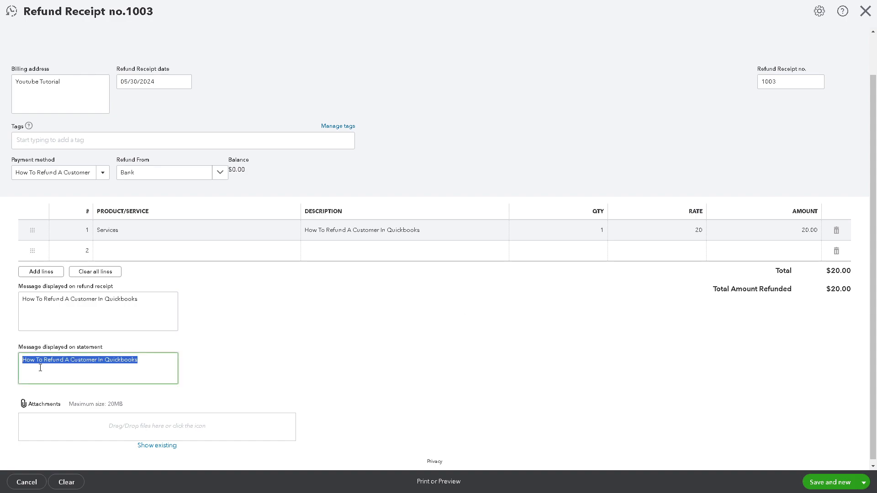
pyautogui.write('Dicoscount')
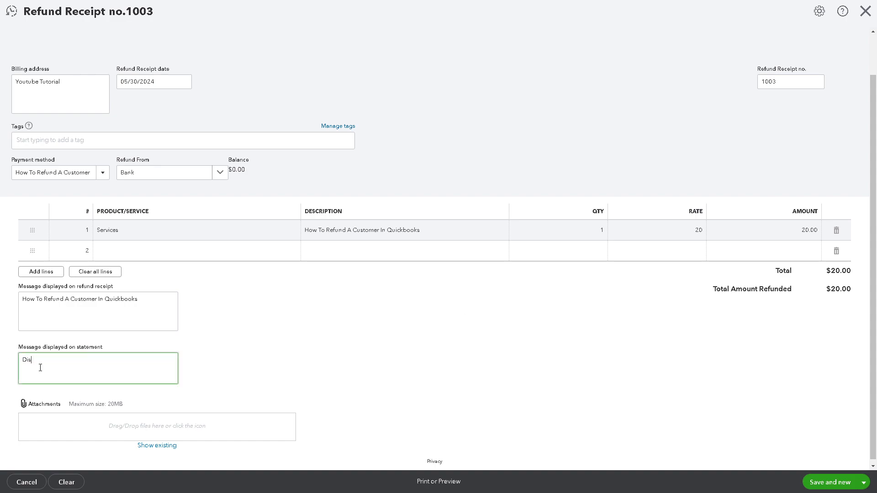
pyautogui.click(288, 366)
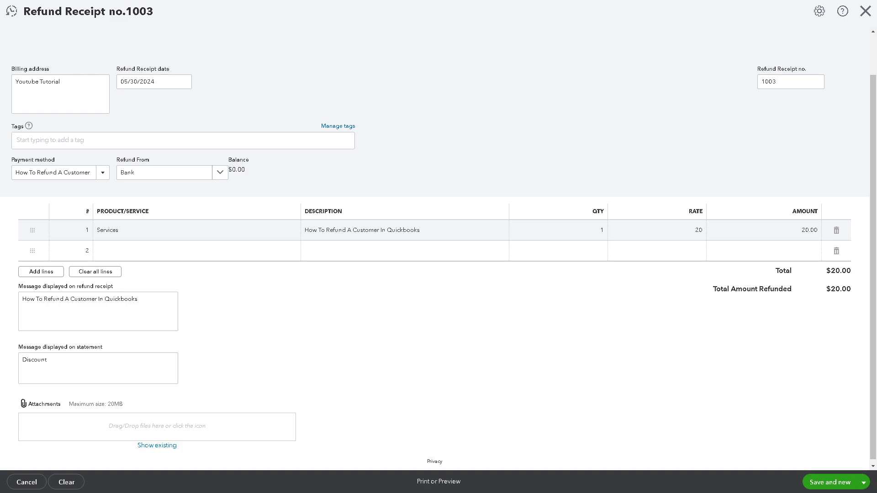
# View the available save options for the completed refund receipt without saving it
pyautogui.scroll(-1, 548, 338)
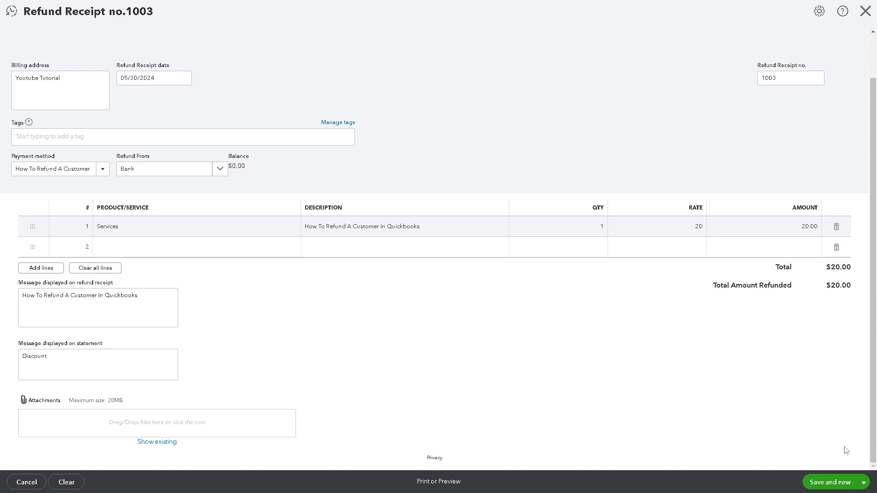
pyautogui.click(864, 482)
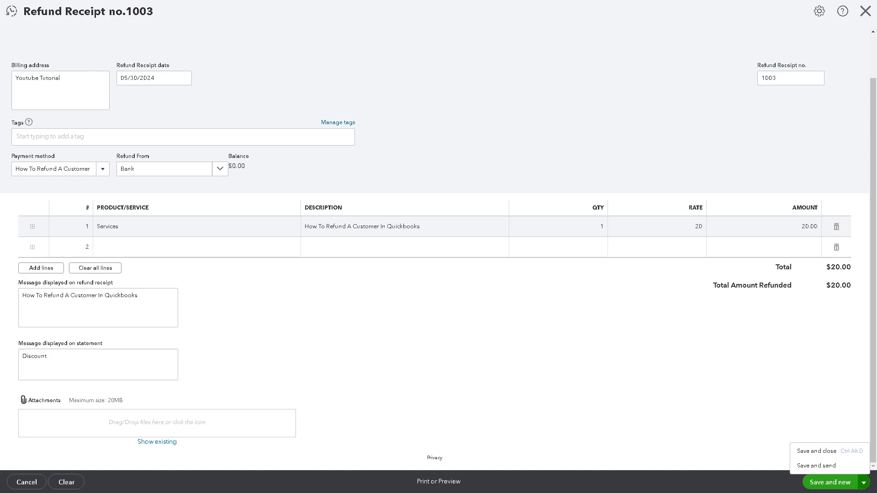
pyautogui.press('Escape')
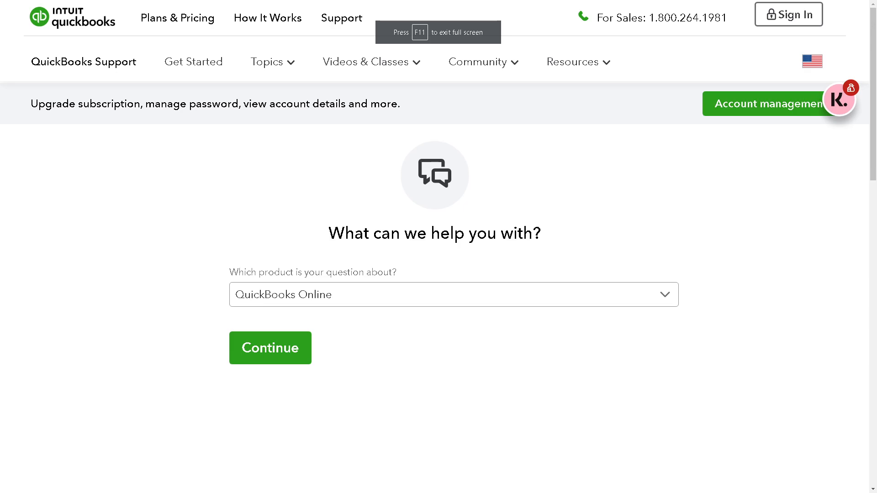
# On the QuickBooks Support page, view the list of products a question can be about and the sales phone hours
pyautogui.click(416, 296)
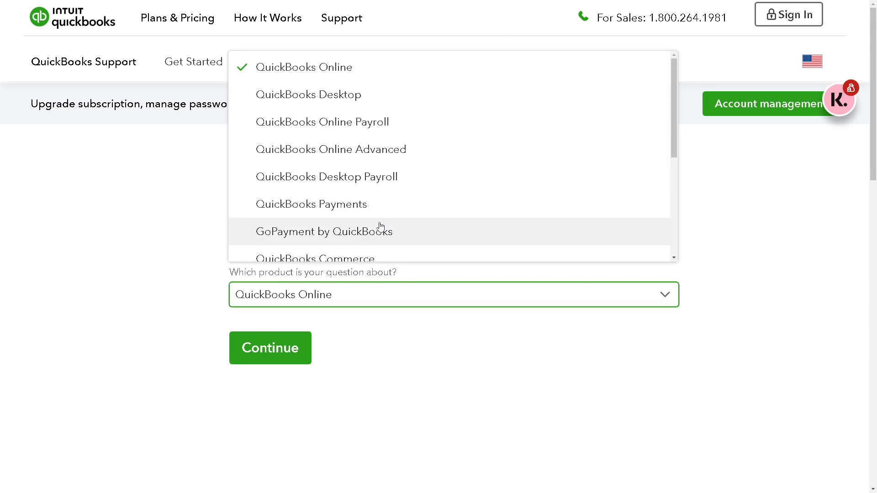
pyautogui.click(487, 339)
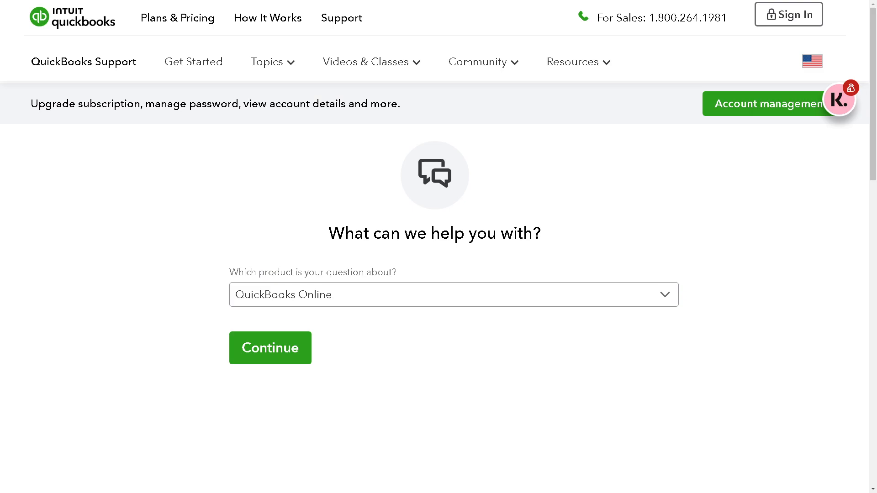
pyautogui.moveTo(631, 26)
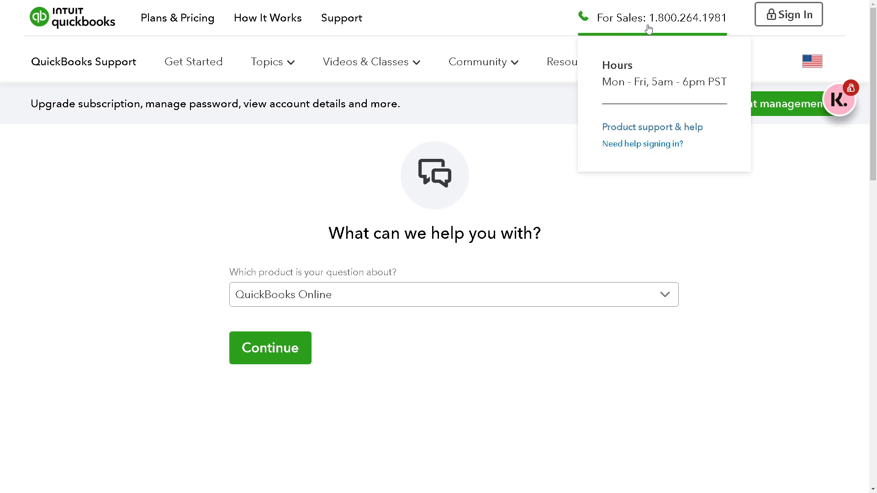